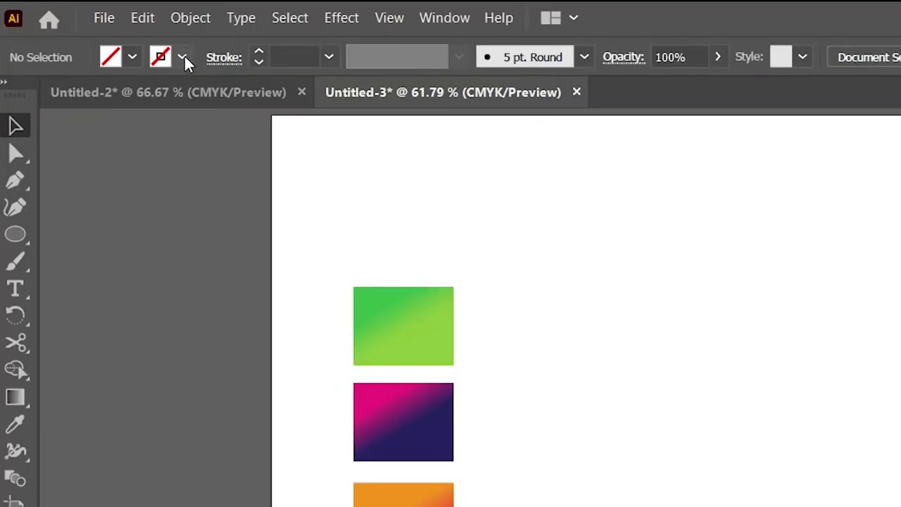
Step: Set the stroke colour to black
click(98, 29)
click(55, 95)
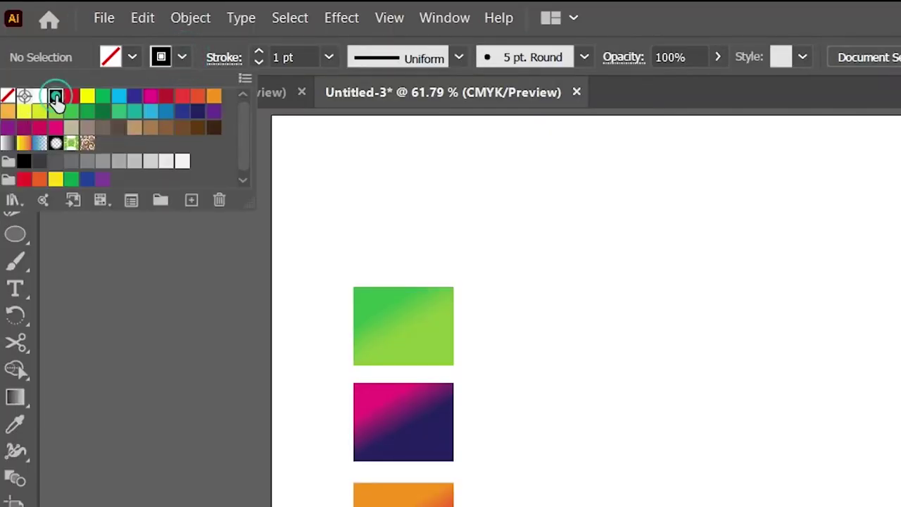
click(630, 471)
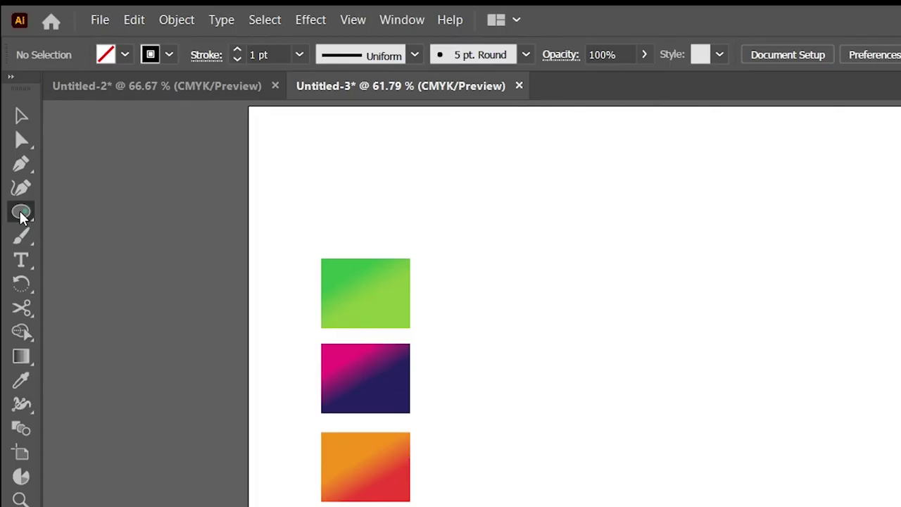
Step: Draw a large circle with the Ellipse Tool to the right of the gradient swatches
right_click(21, 217)
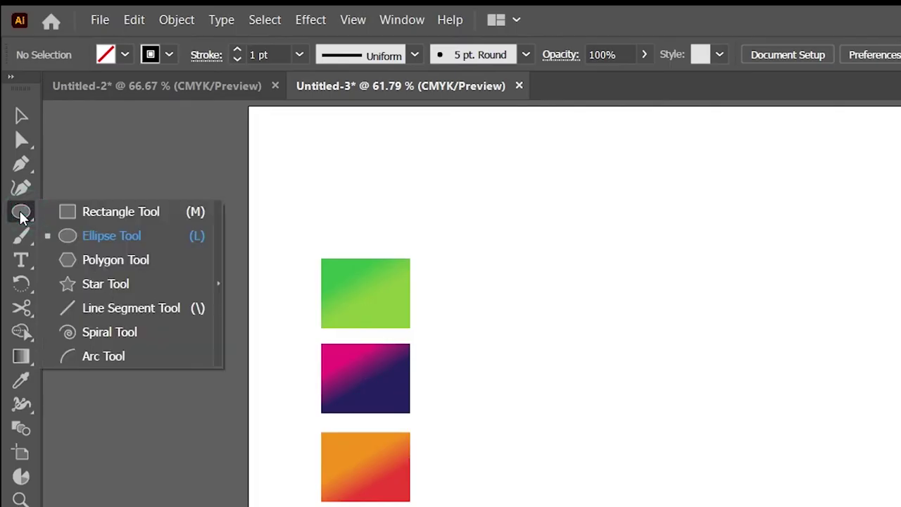
click(56, 235)
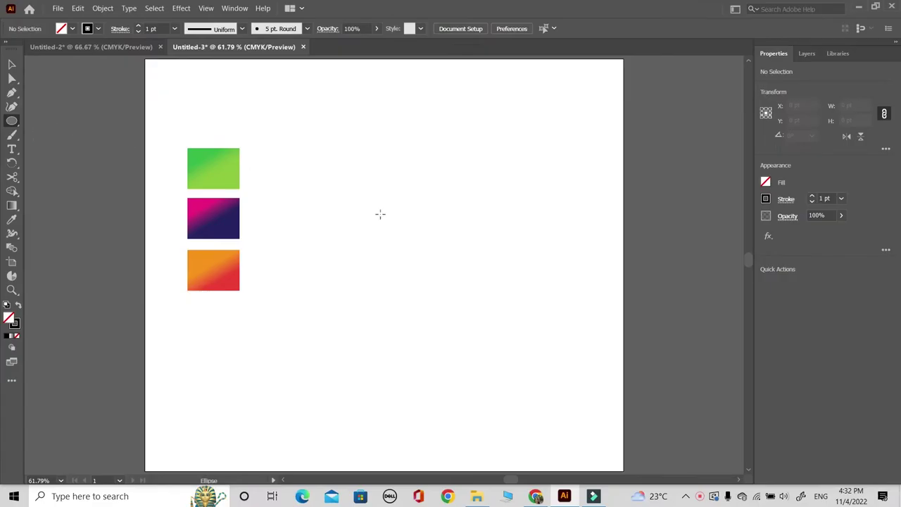
drag(380, 212, 465, 300)
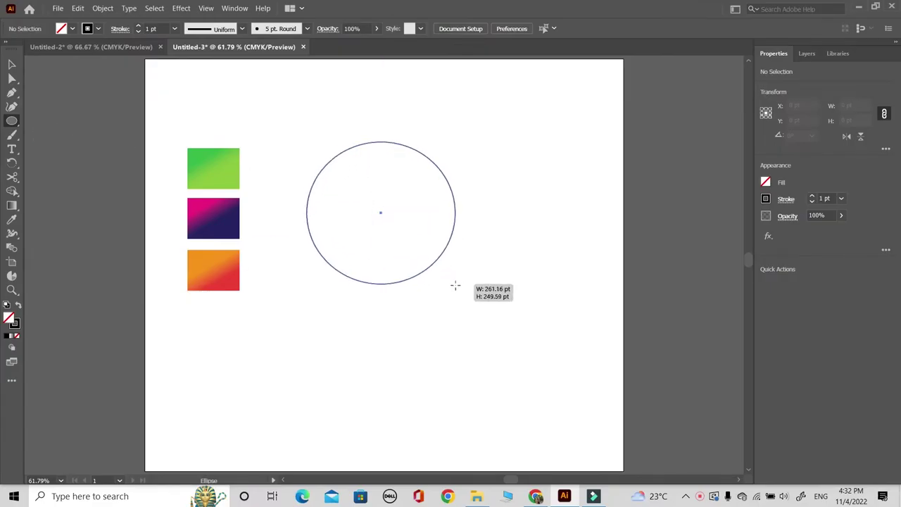
drag(465, 300, 475, 310)
click(12, 64)
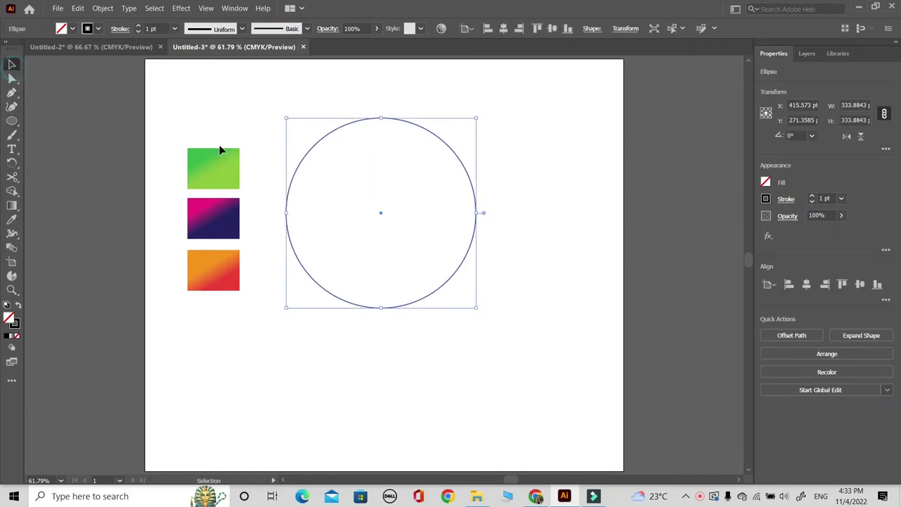
Step: Alt-drag three copies of the circle, each stepping diagonally down-right, then deselect
drag(381, 216, 414, 238)
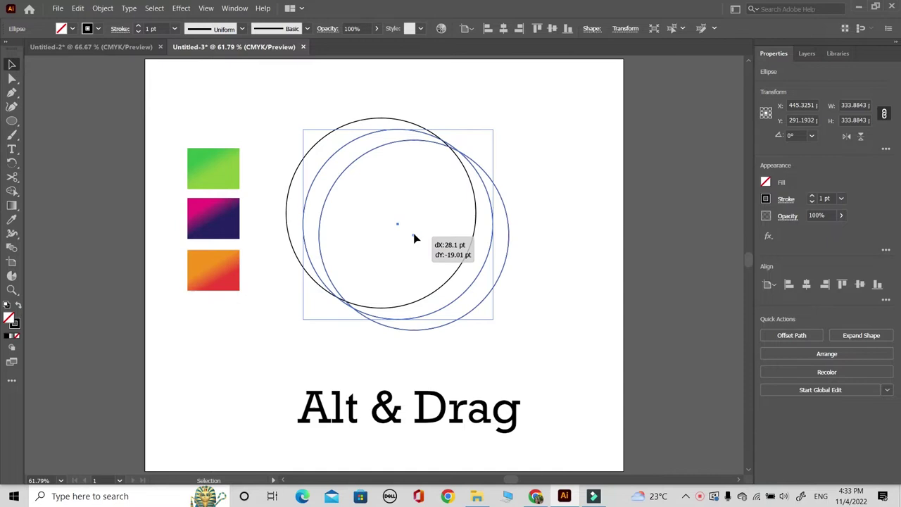
drag(413, 234, 434, 251)
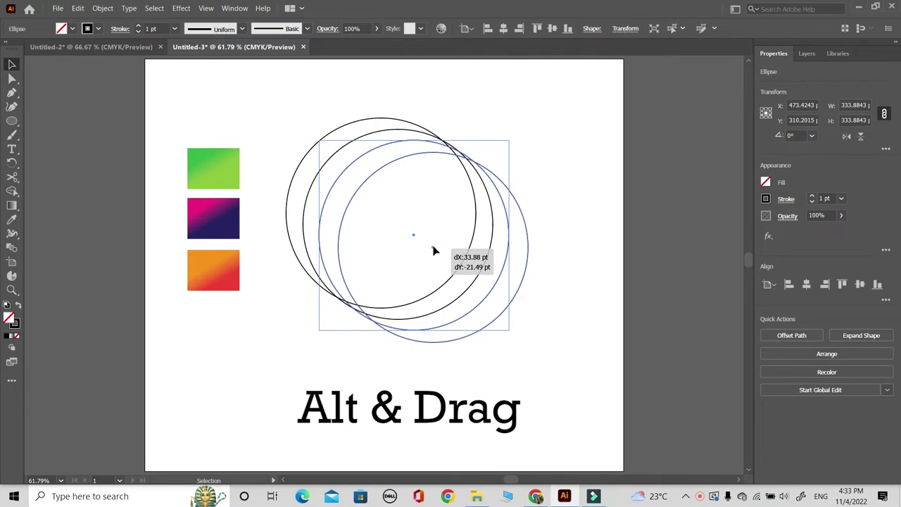
drag(434, 251, 433, 247)
click(355, 371)
click(295, 113)
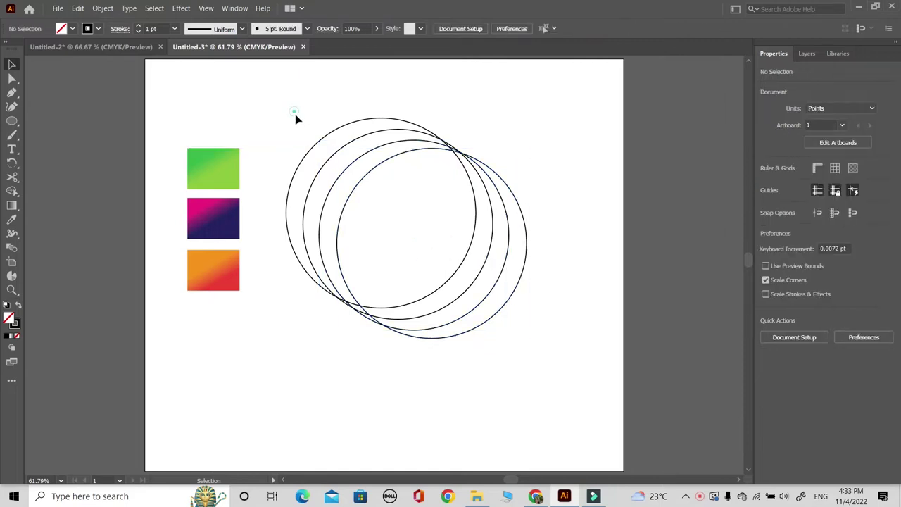
Step: Select all circles and use Shape Builder to fill the leftmost crescent black
drag(295, 114, 528, 345)
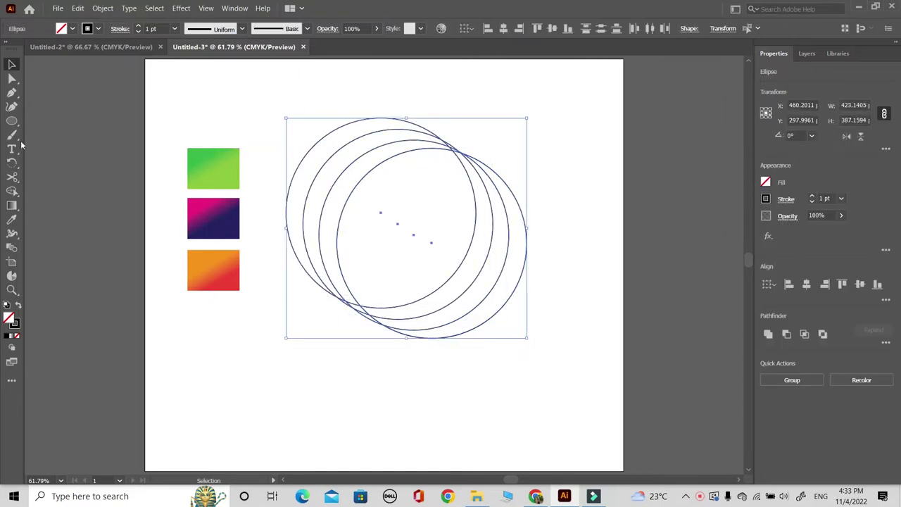
click(11, 192)
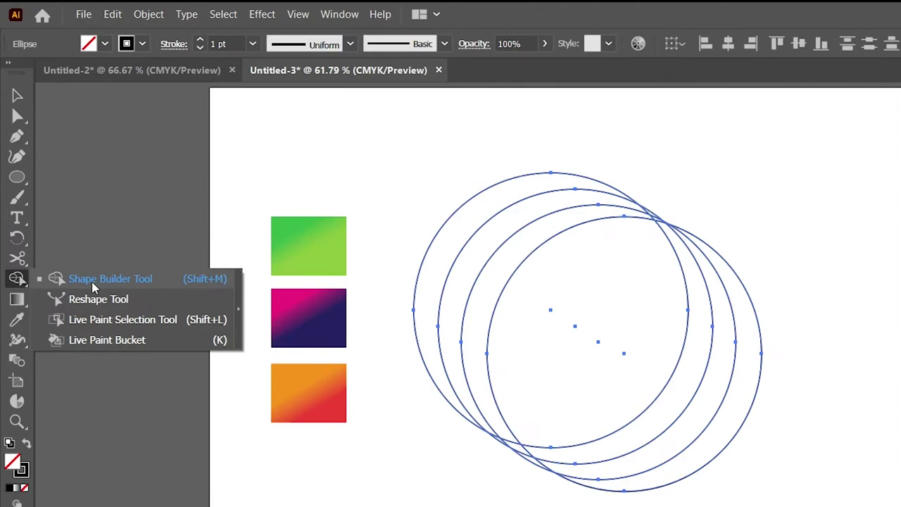
click(92, 282)
click(73, 29)
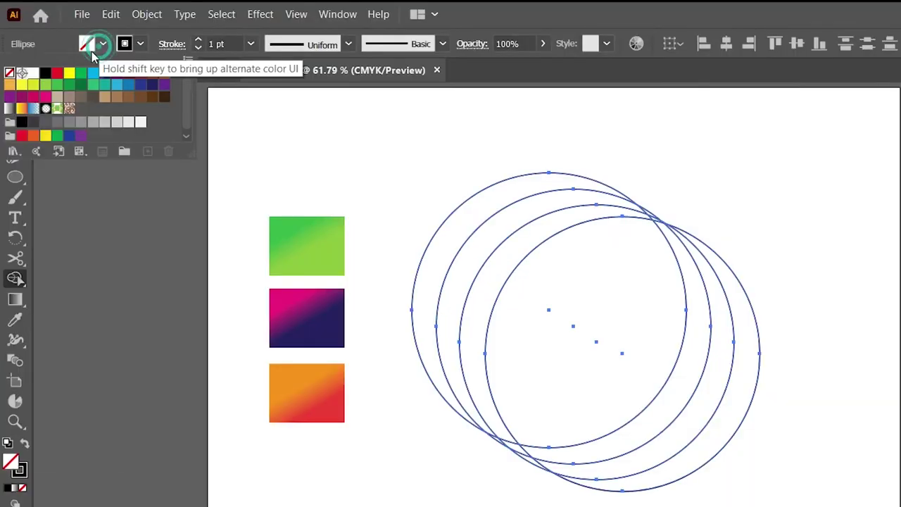
click(36, 51)
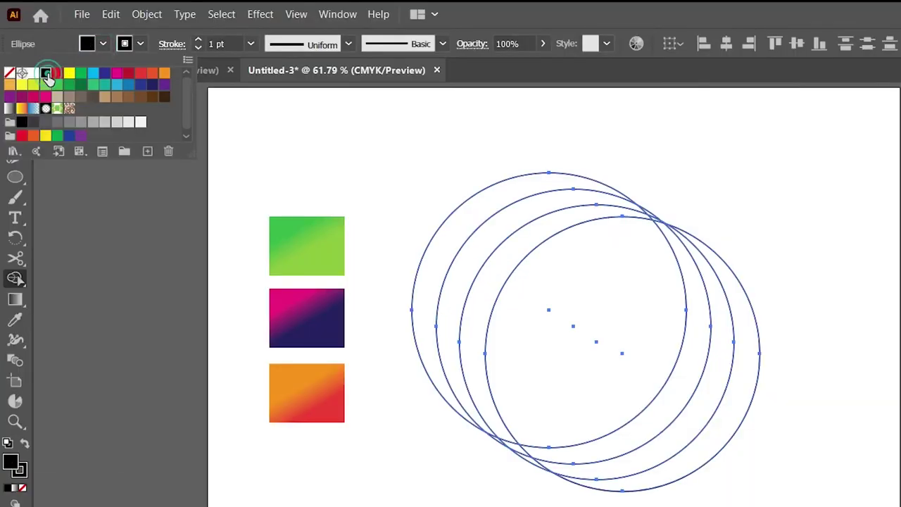
click(378, 144)
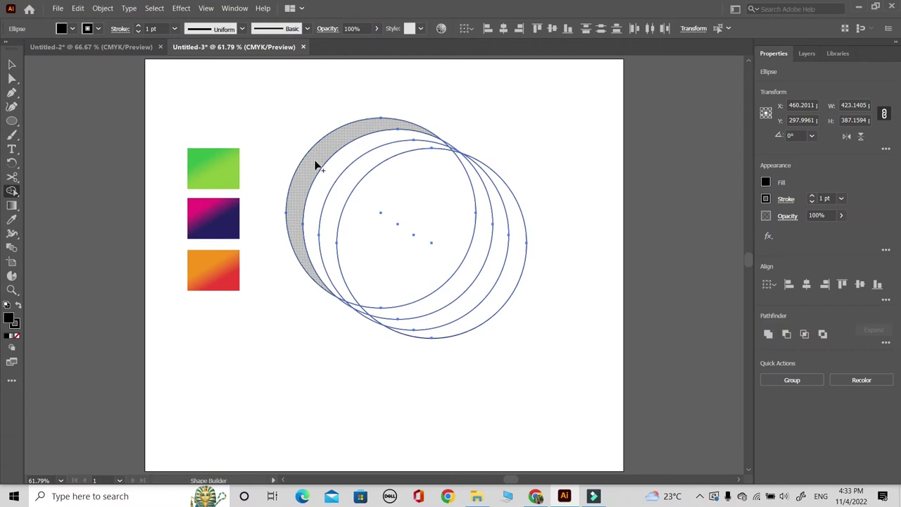
click(315, 165)
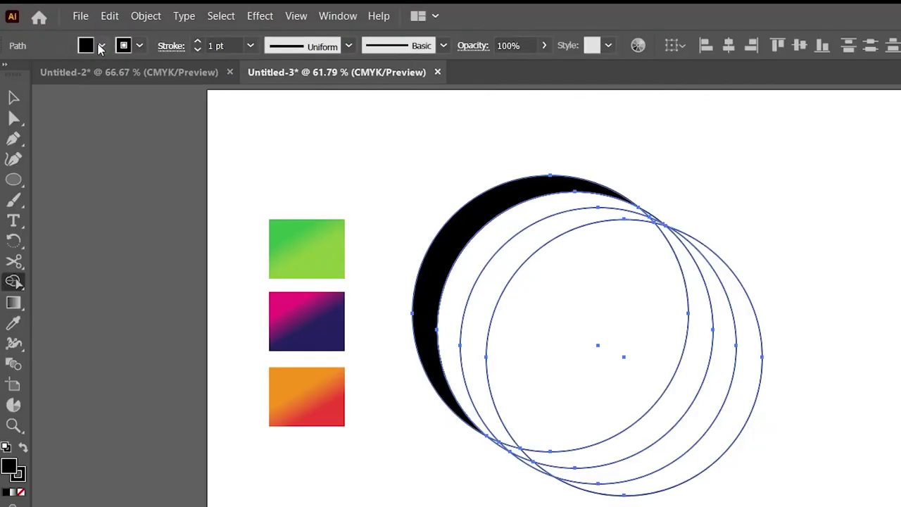
Step: Fill the second crescent dark blue and the third crescent red
click(101, 46)
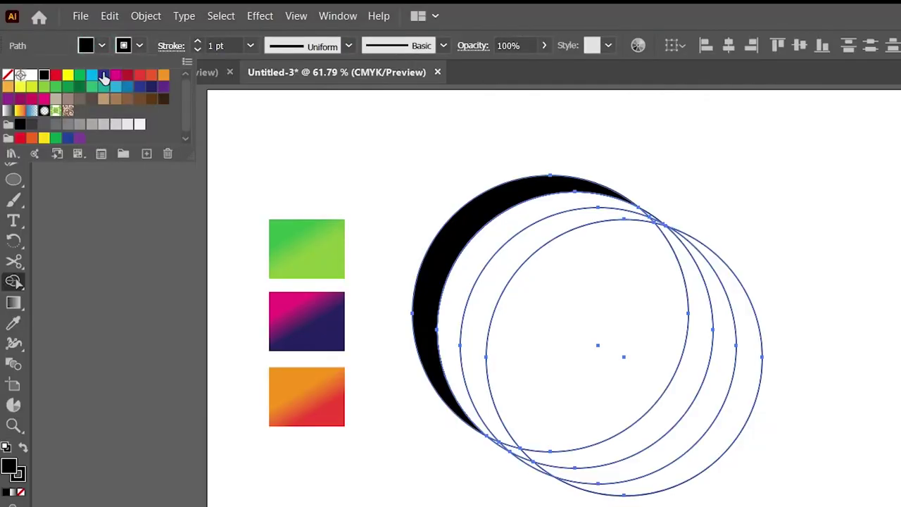
click(103, 74)
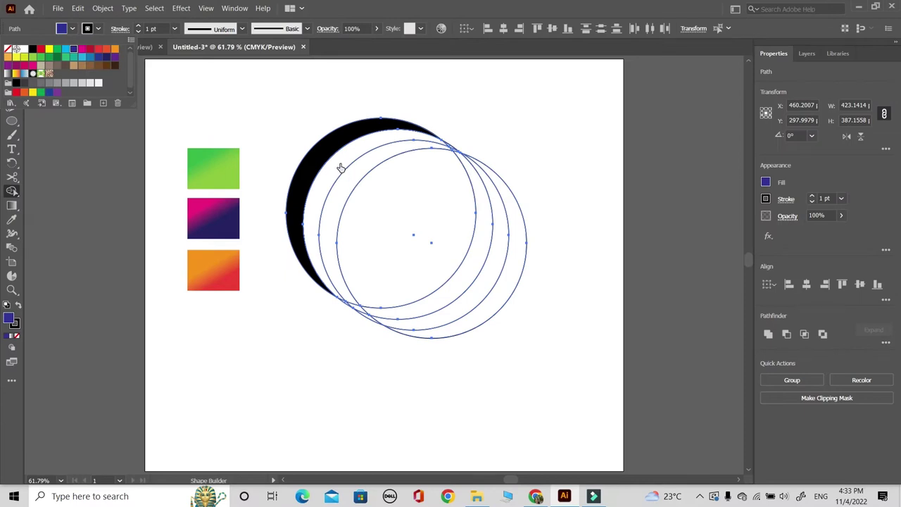
click(352, 150)
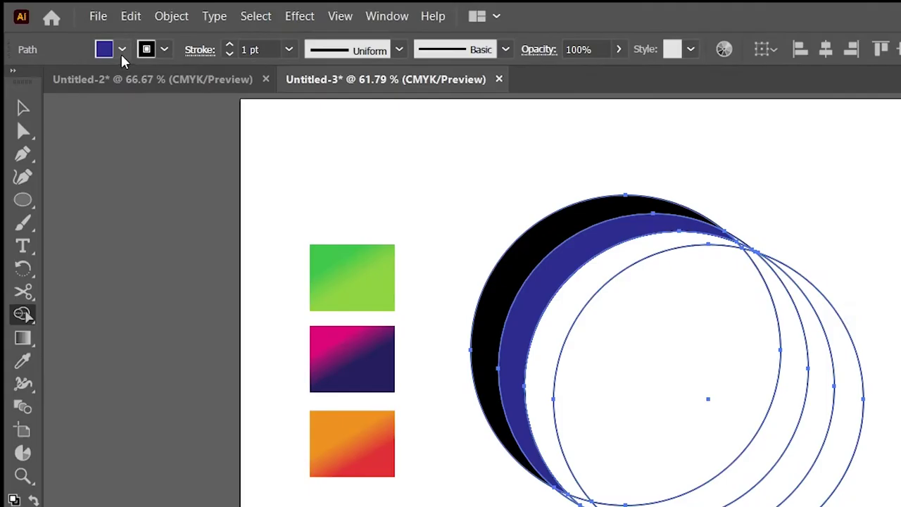
click(72, 28)
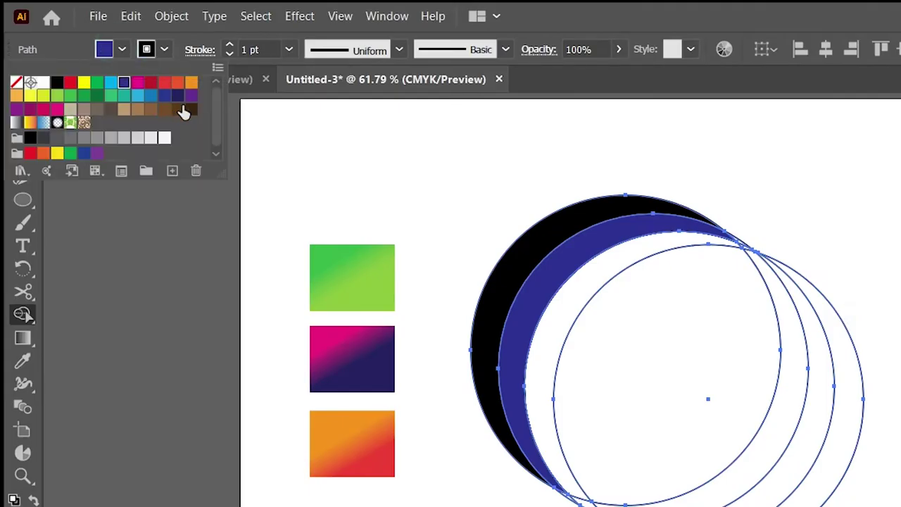
click(150, 82)
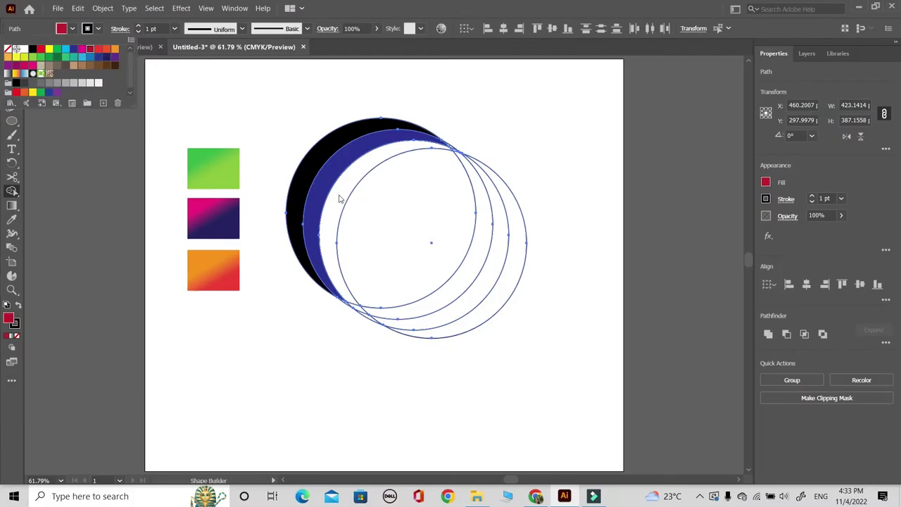
click(345, 215)
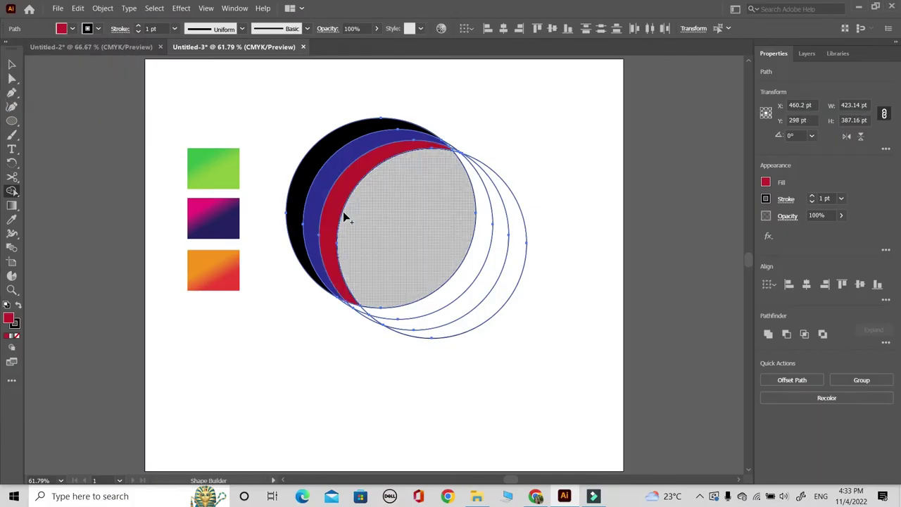
click(11, 64)
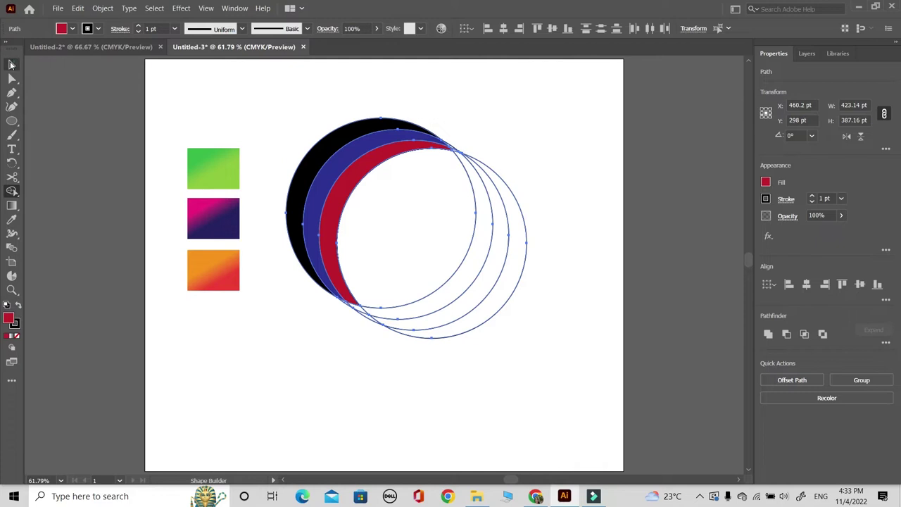
Step: Pull away and delete the three leftover circle outline pieces
click(357, 376)
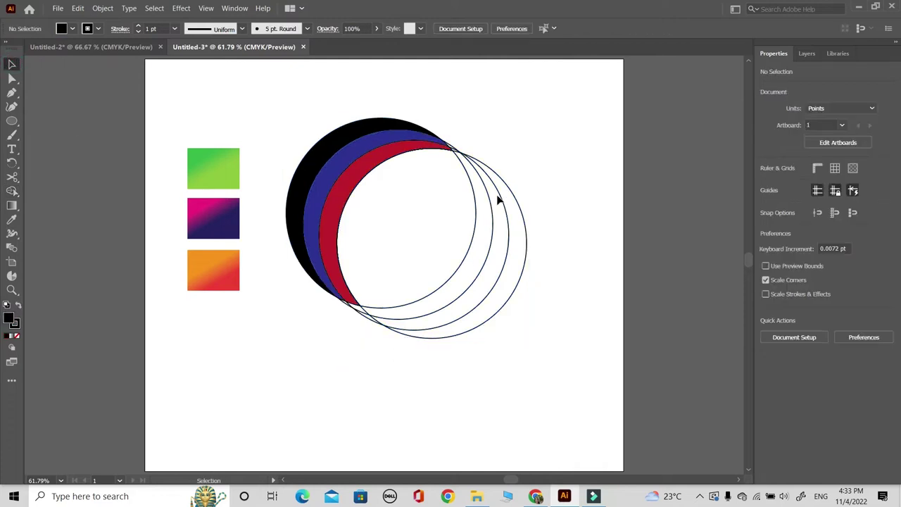
drag(499, 195, 593, 225)
key(Delete)
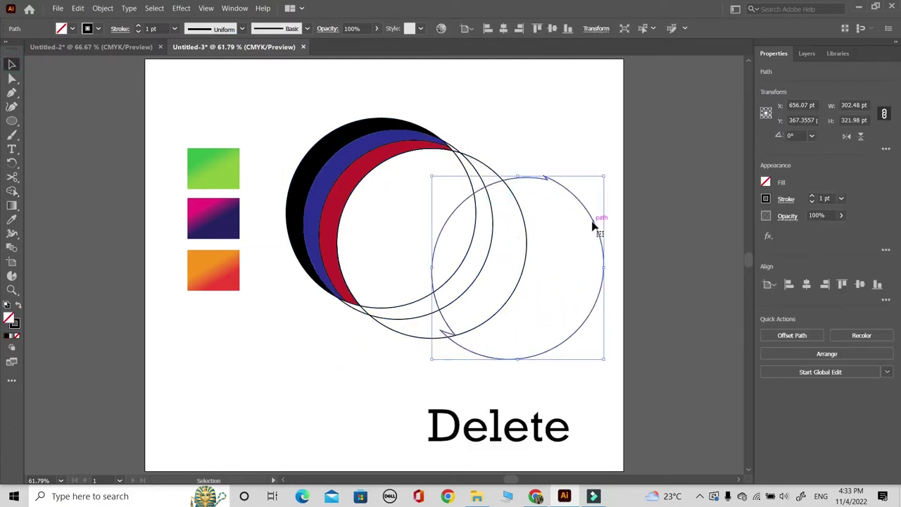
drag(516, 196, 585, 248)
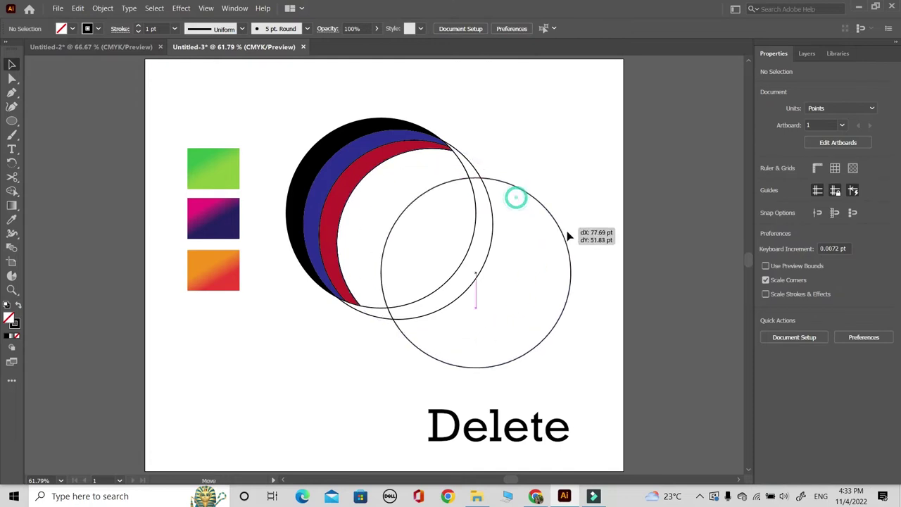
key(Delete)
mouse_move(493, 208)
mouse_down()
mouse_move(557, 259)
mouse_move(476, 233)
mouse_move(552, 267)
mouse_up()
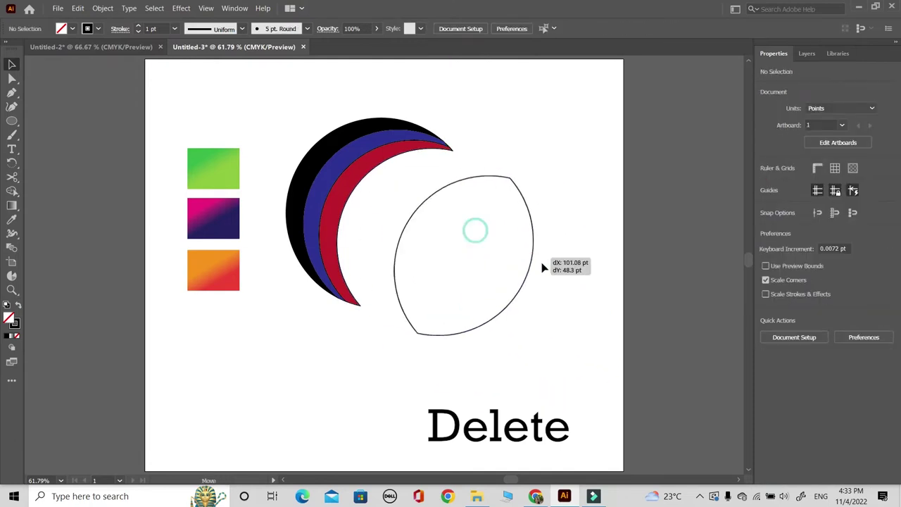
key(Delete)
Step: Set the stroke of all three crescents to None
drag(466, 99, 296, 339)
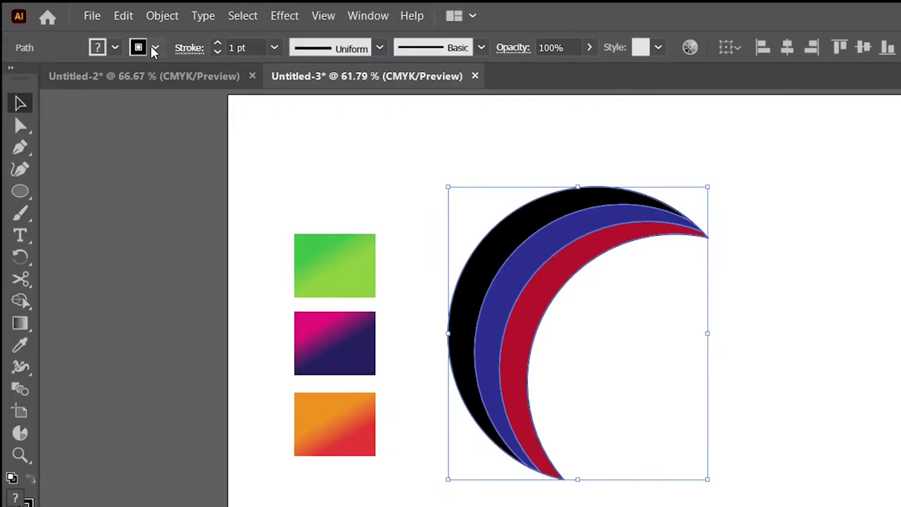
click(71, 28)
click(15, 79)
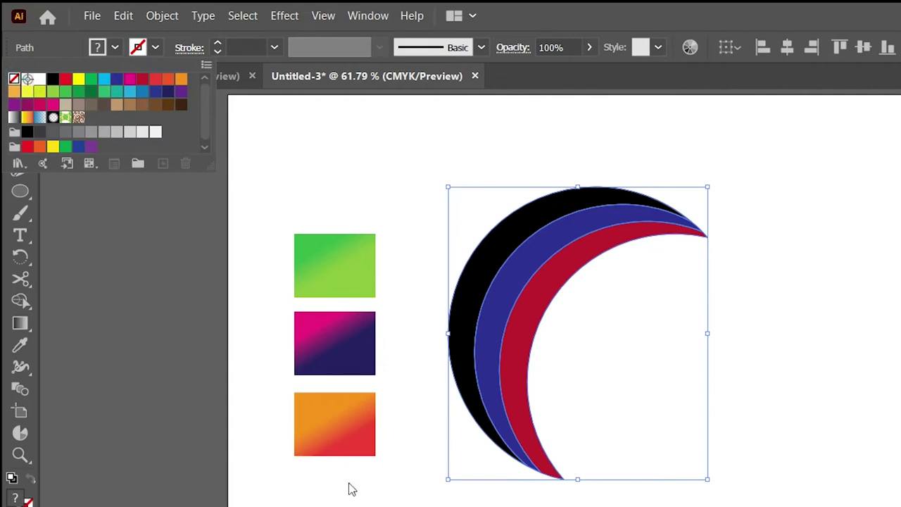
key(Escape)
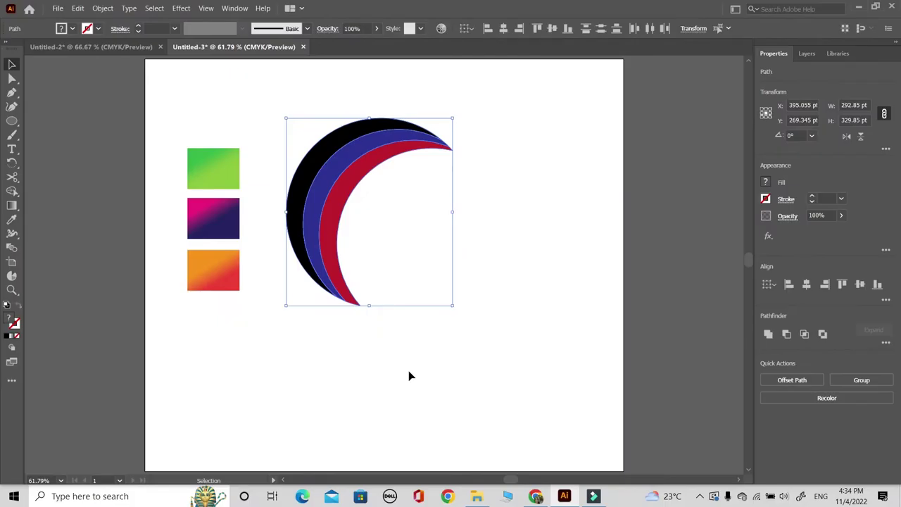
Step: Eyedropper the green gradient swatch onto the black crescent
click(410, 374)
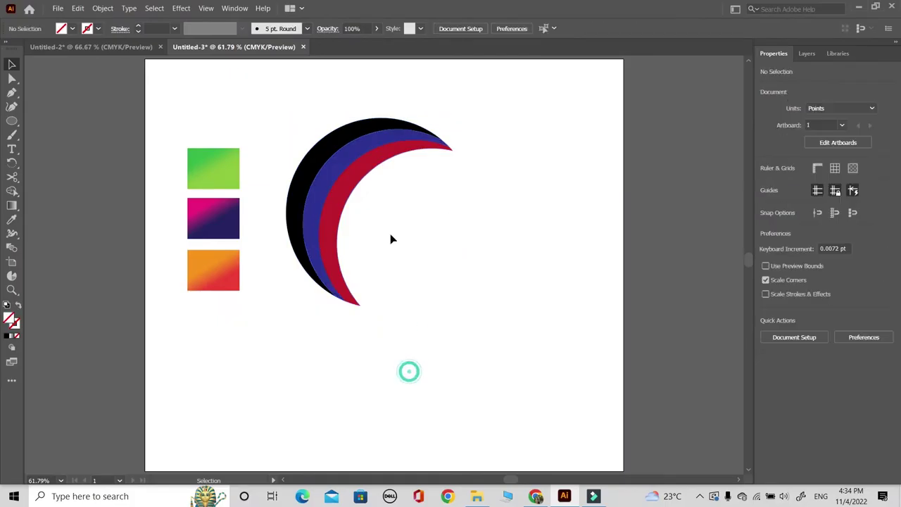
click(355, 133)
key(i)
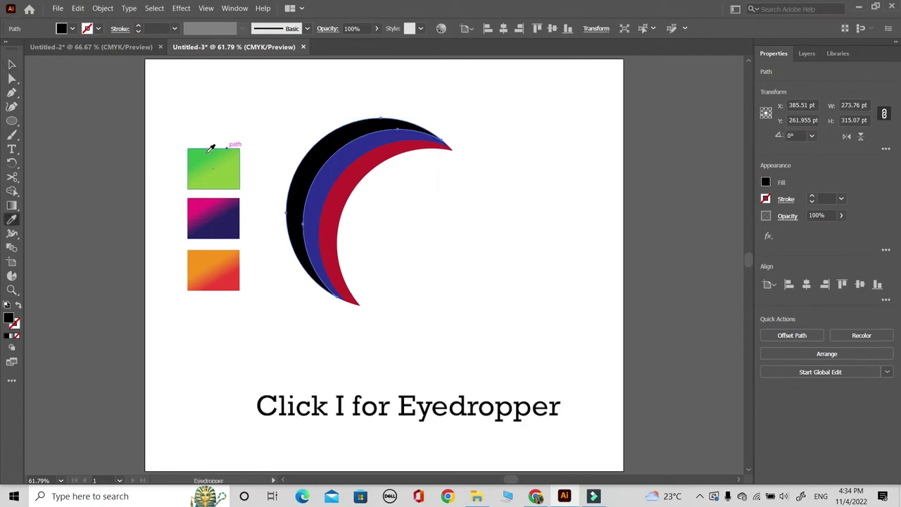
click(208, 167)
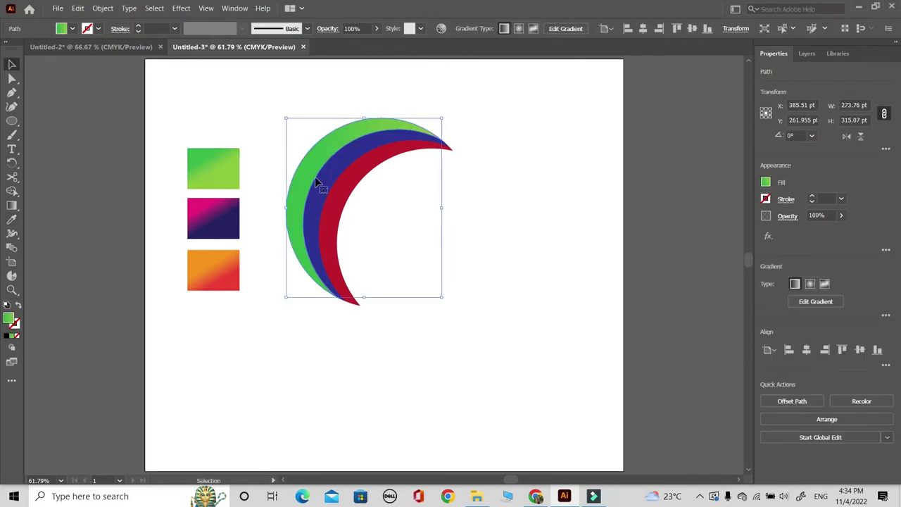
Step: Eyedropper the magenta-purple gradient onto the blue middle crescent
key(v)
click(344, 166)
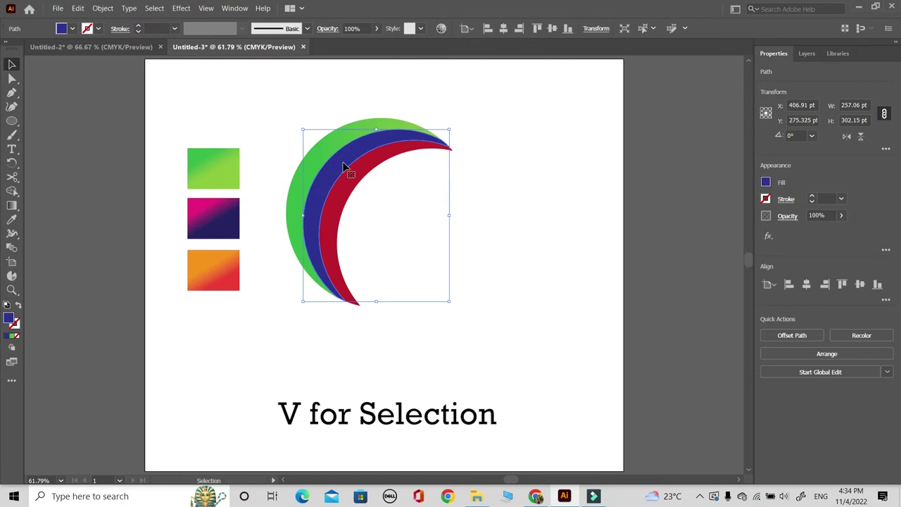
key(i)
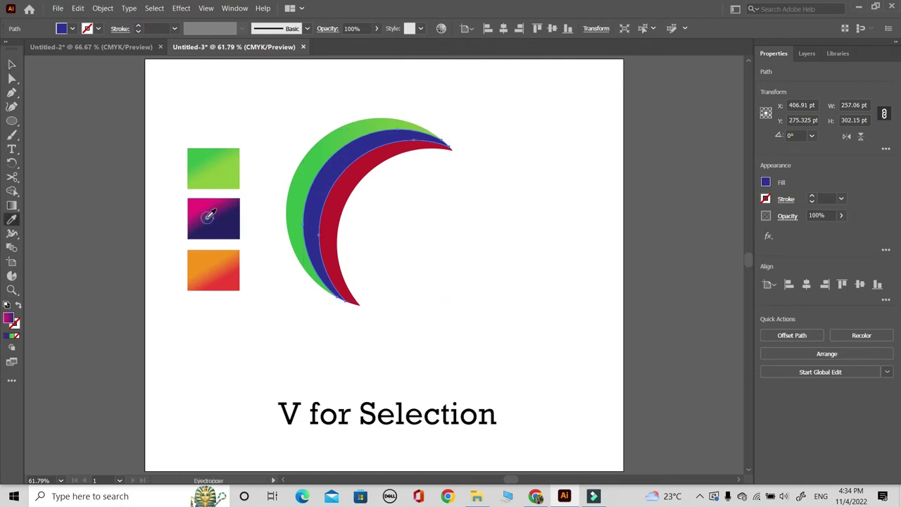
click(208, 216)
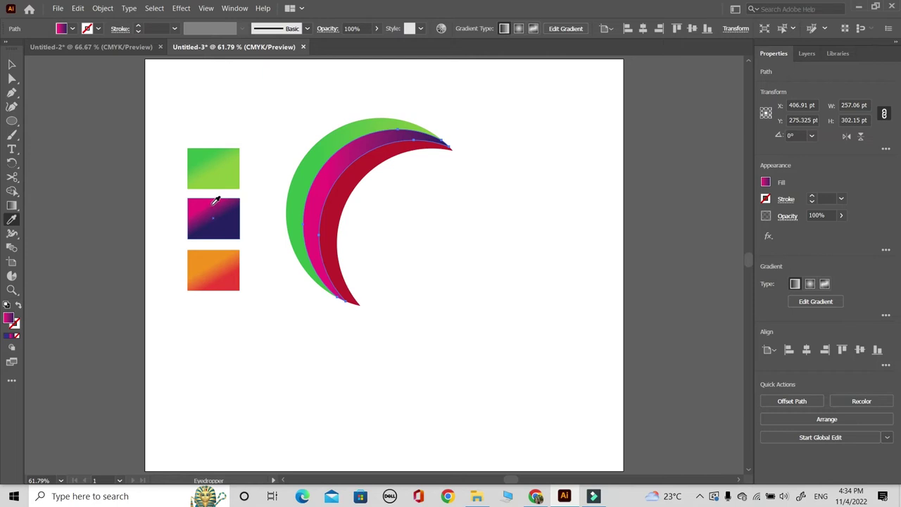
Step: Eyedropper the orange-red gradient onto the red inner crescent
key(v)
click(345, 205)
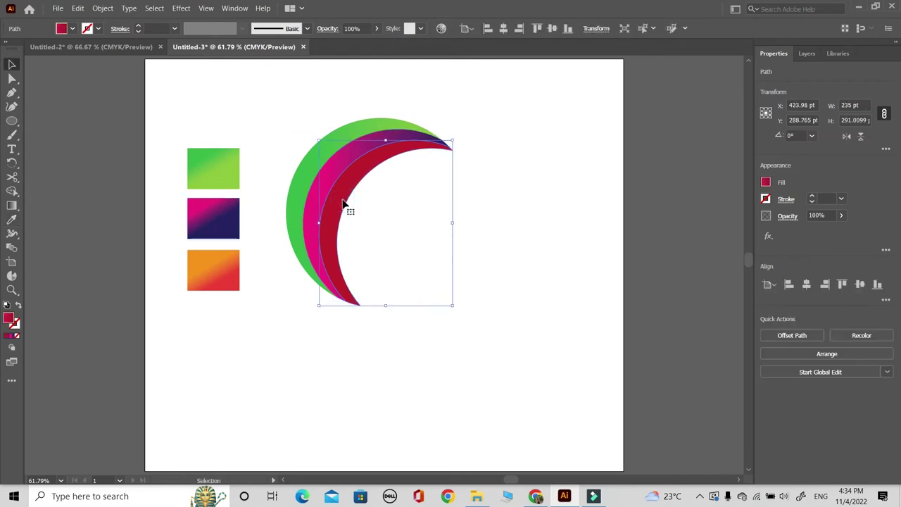
key(i)
click(217, 275)
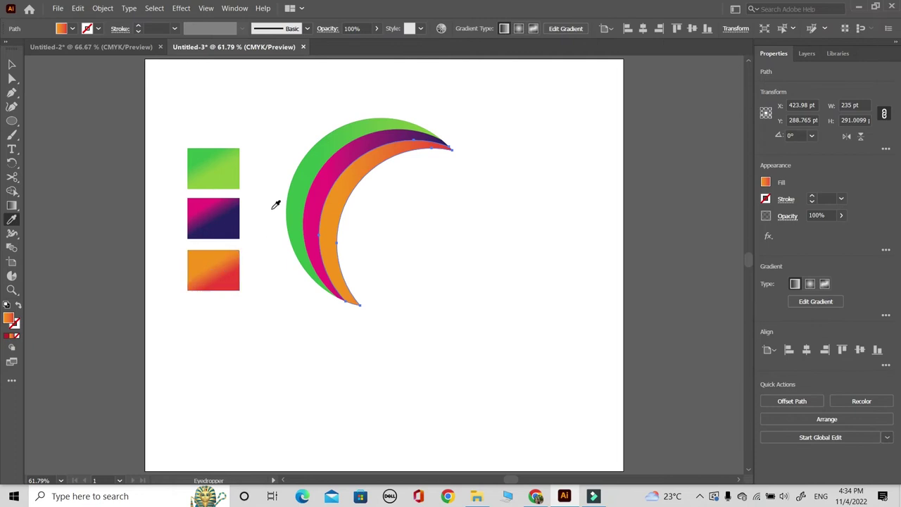
click(11, 64)
click(334, 369)
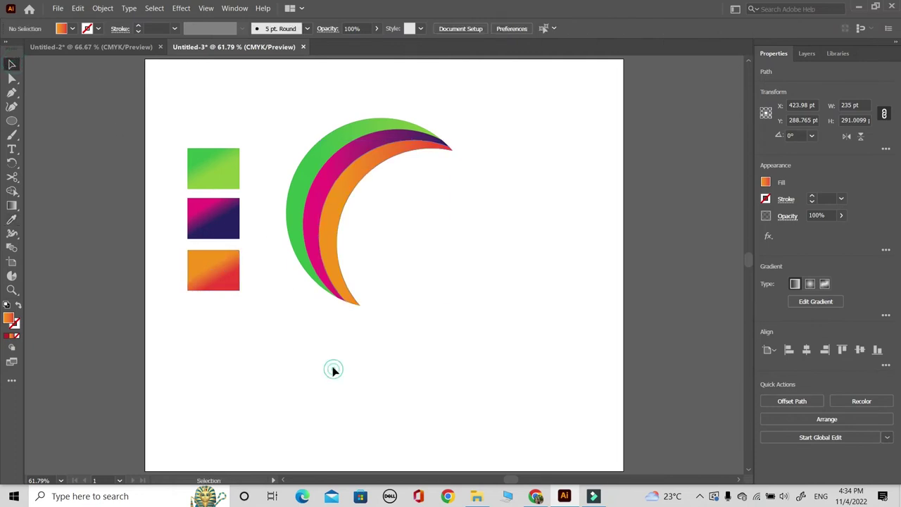
click(327, 150)
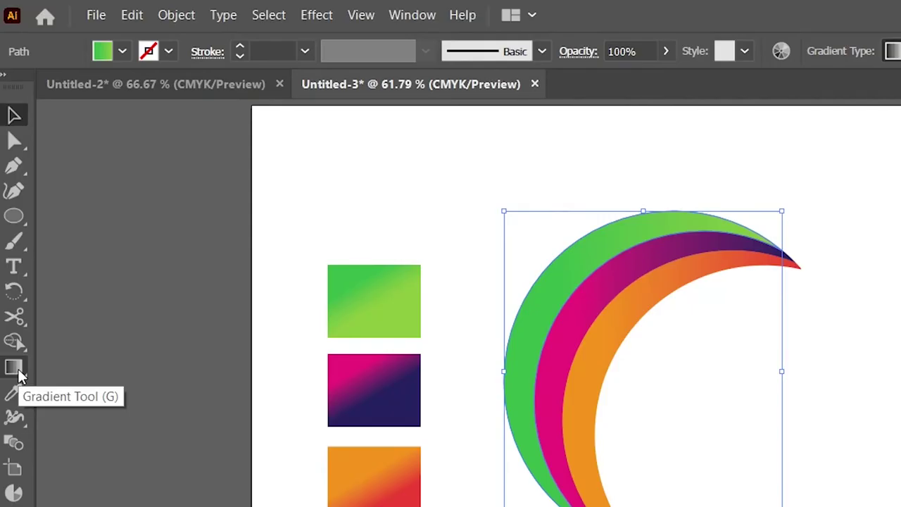
Step: Redraw the green crescent's gradient from its top tip to the lower left
click(12, 205)
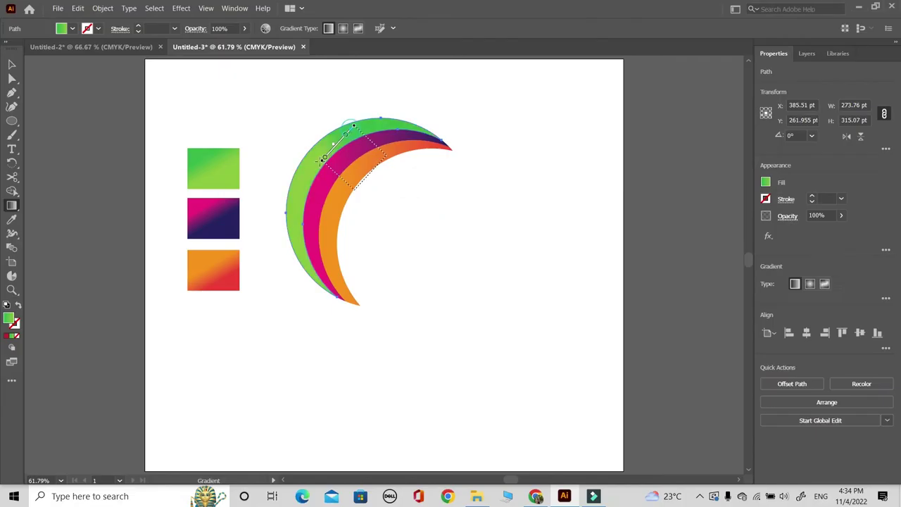
drag(354, 125, 288, 217)
drag(377, 140, 309, 255)
Step: Redraw the magenta middle crescent's gradient diagonally toward the lower left
key(v)
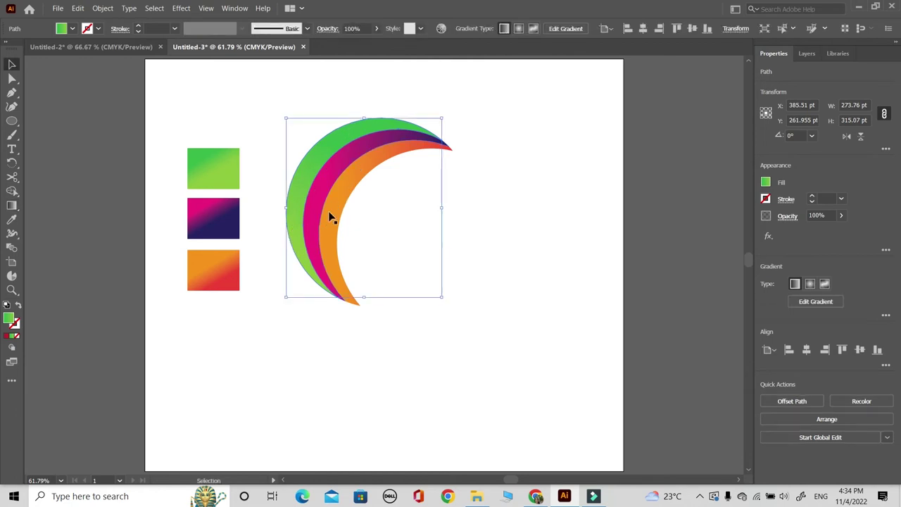
click(329, 187)
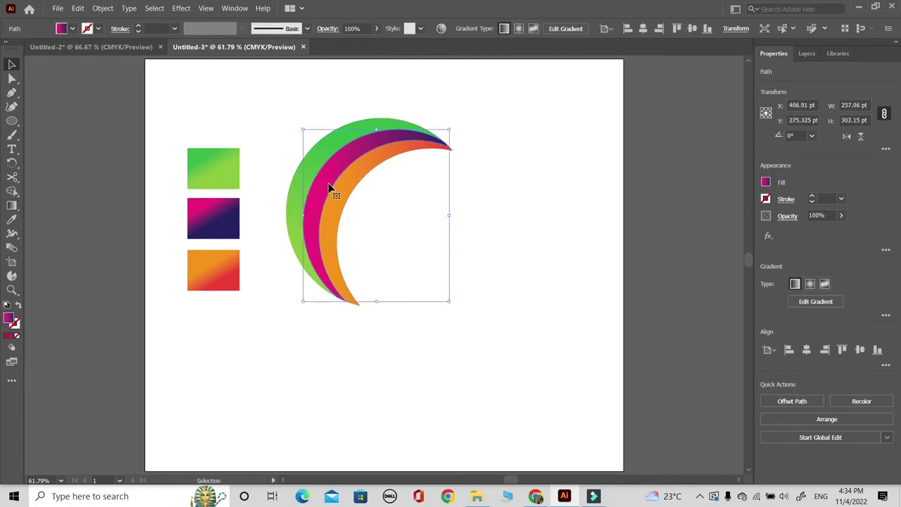
click(12, 206)
mouse_move(387, 134)
mouse_down()
mouse_move(301, 217)
mouse_move(290, 270)
mouse_up()
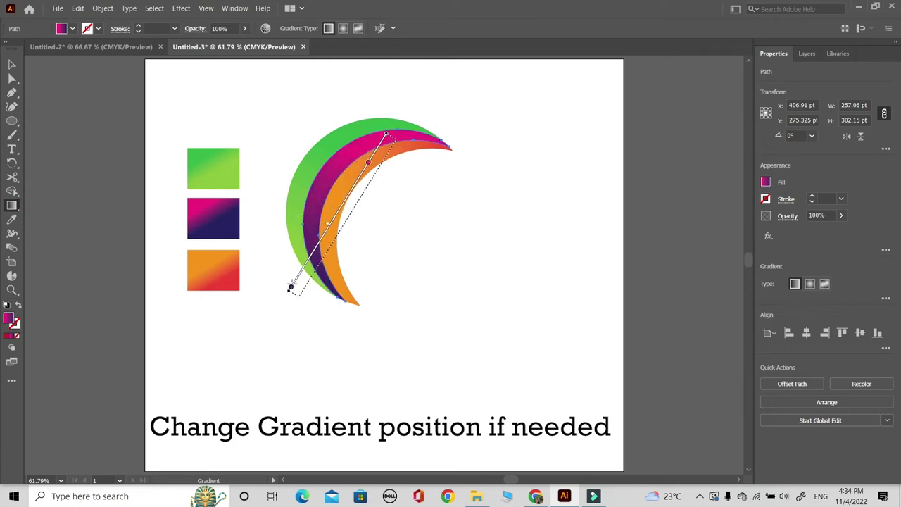
drag(291, 270, 288, 283)
Step: Redraw the orange inner crescent's gradient diagonally from its top tip, then deselect
key(v)
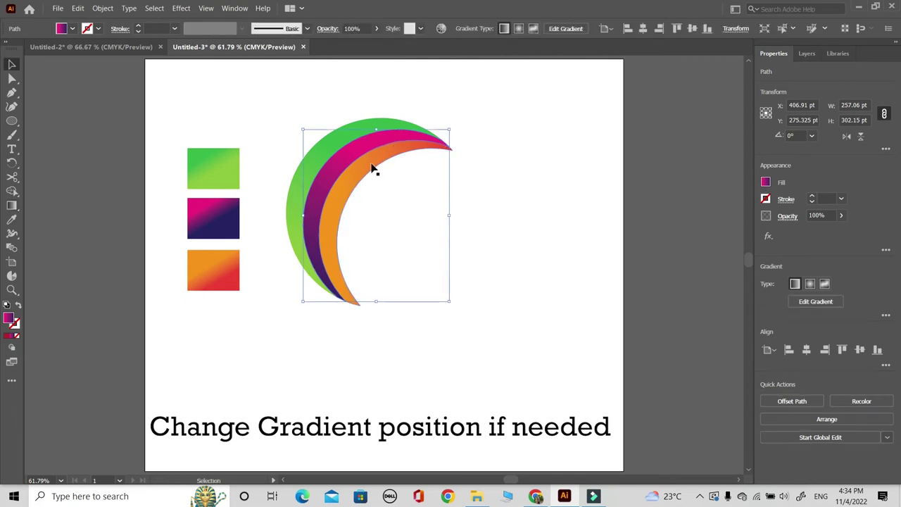
click(375, 172)
click(11, 205)
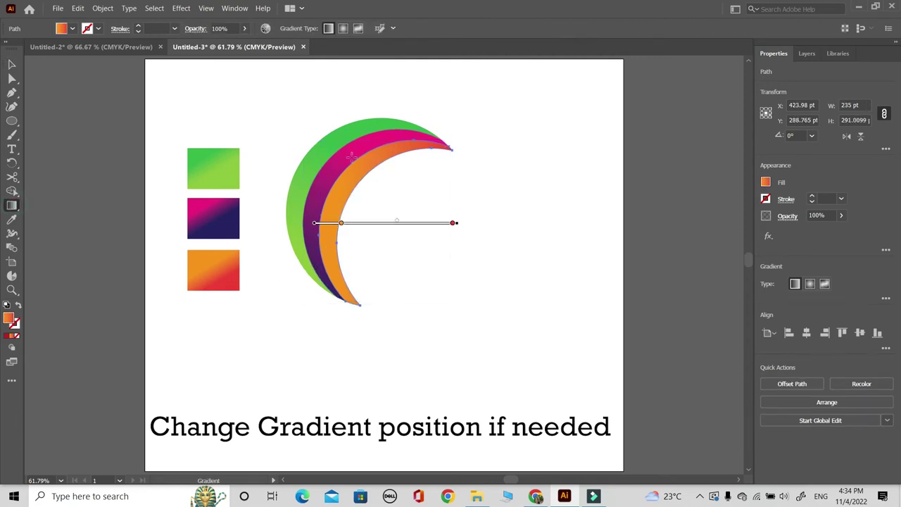
drag(380, 143, 312, 308)
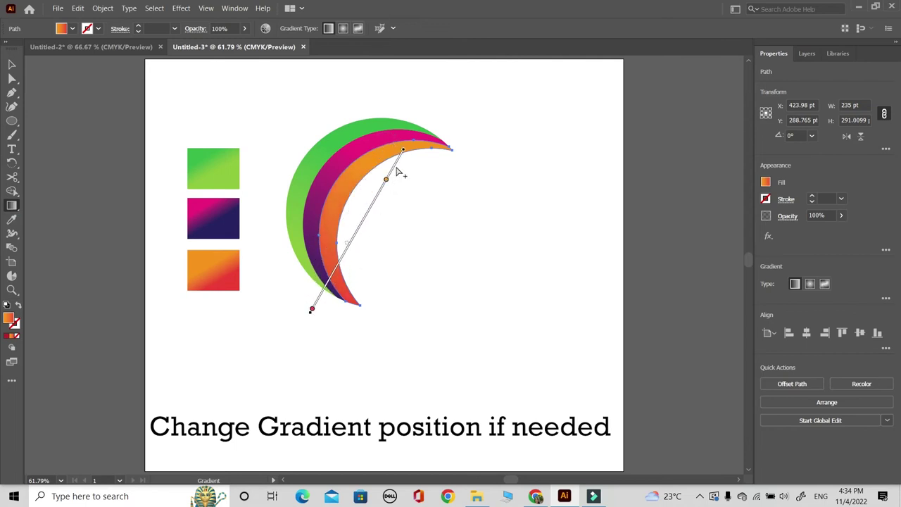
drag(394, 141, 306, 292)
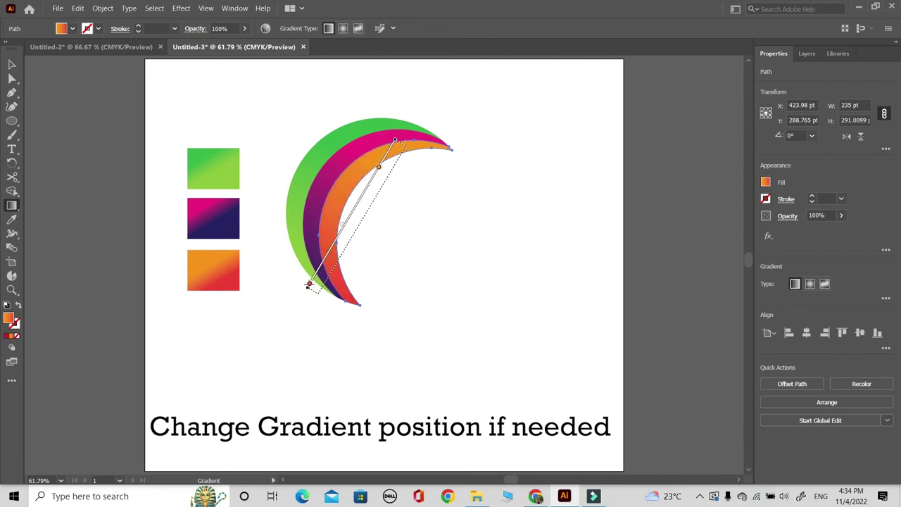
drag(306, 291, 326, 293)
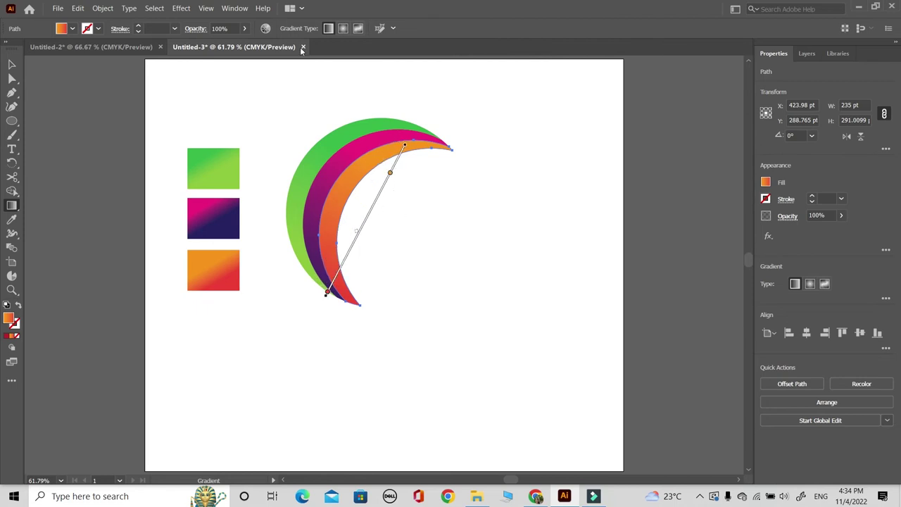
key(v)
click(467, 316)
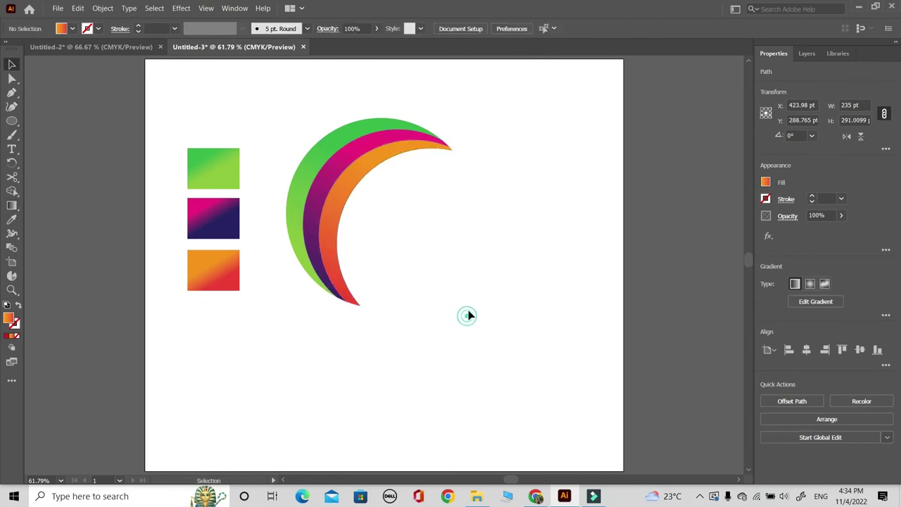
Step: Group the three crescents, shrink the group to about 198 × 223 pt, and move it up-right
drag(385, 227, 418, 267)
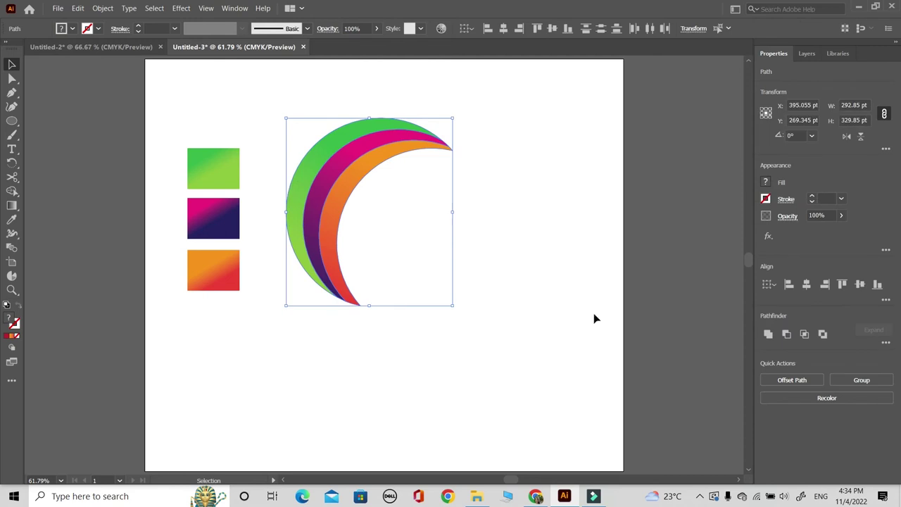
click(842, 382)
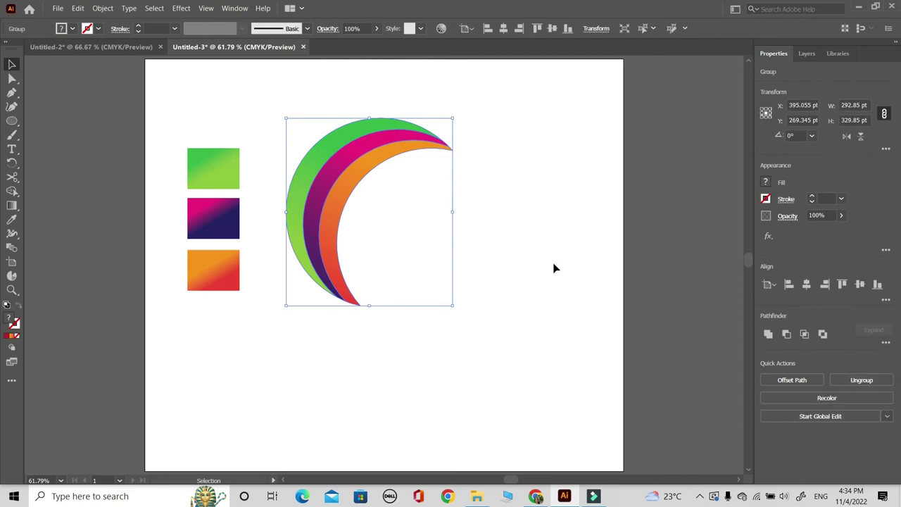
click(533, 263)
click(426, 125)
drag(454, 118, 426, 149)
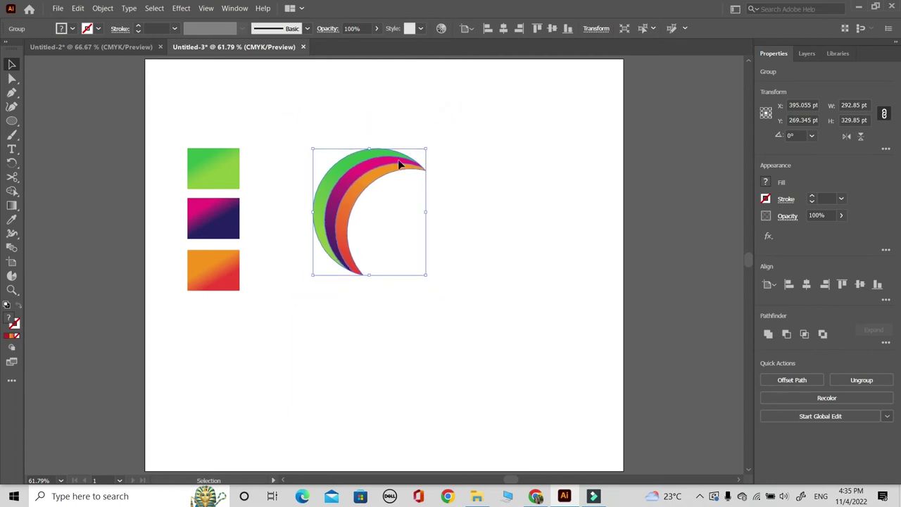
drag(366, 185, 415, 153)
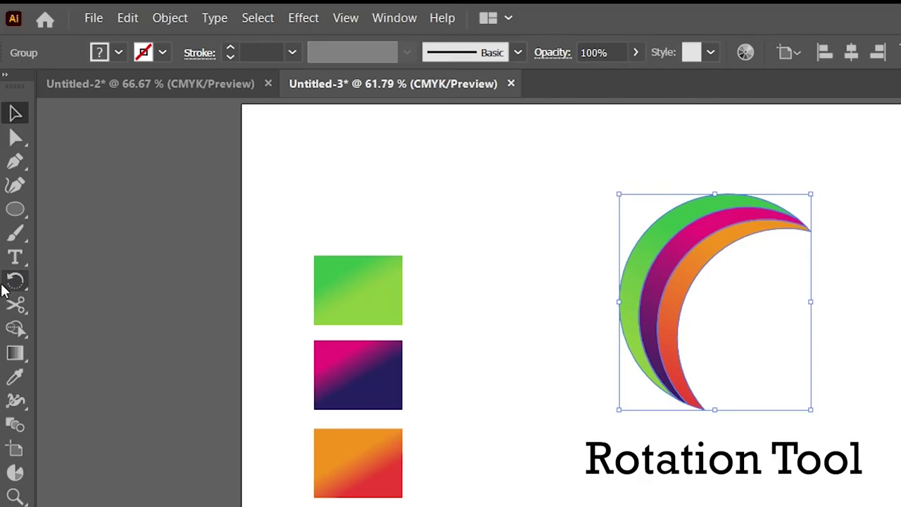
click(11, 163)
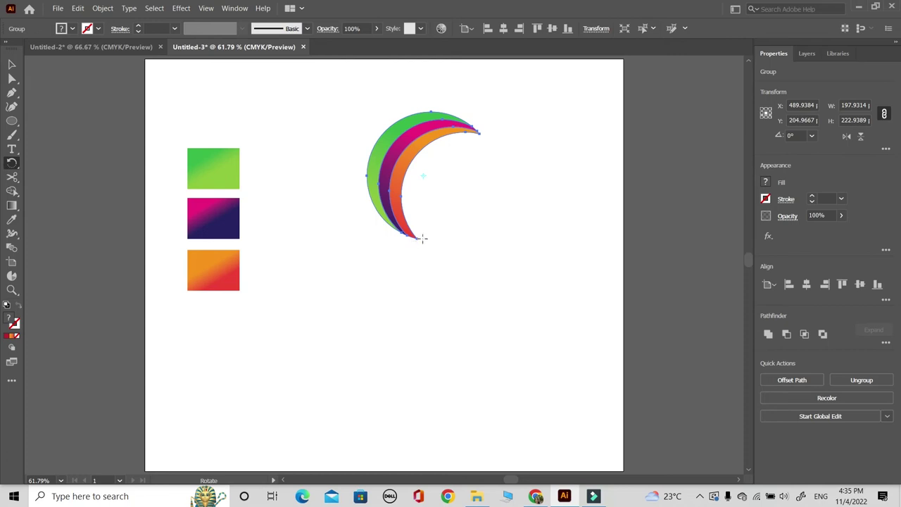
Step: Rotate-copy the crescent group 45° around its bottom tip, repeating with Ctrl+D
alt+click(422, 238)
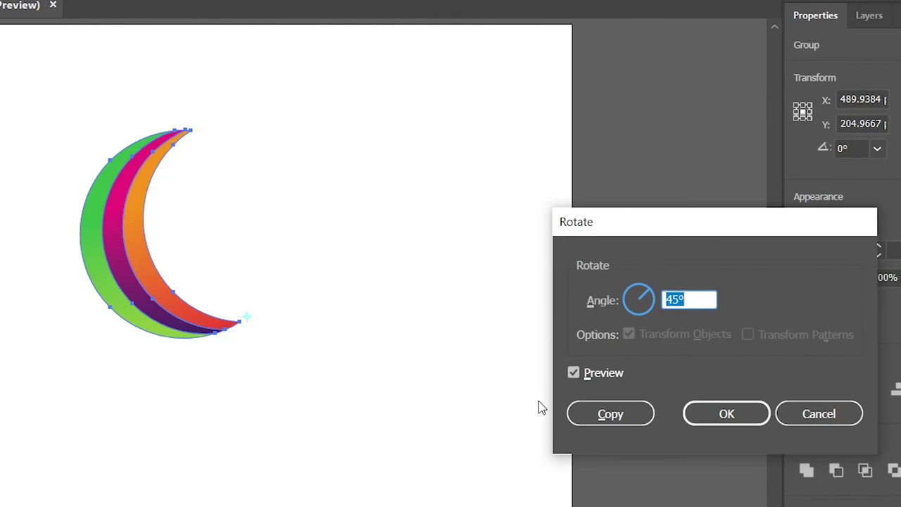
click(585, 414)
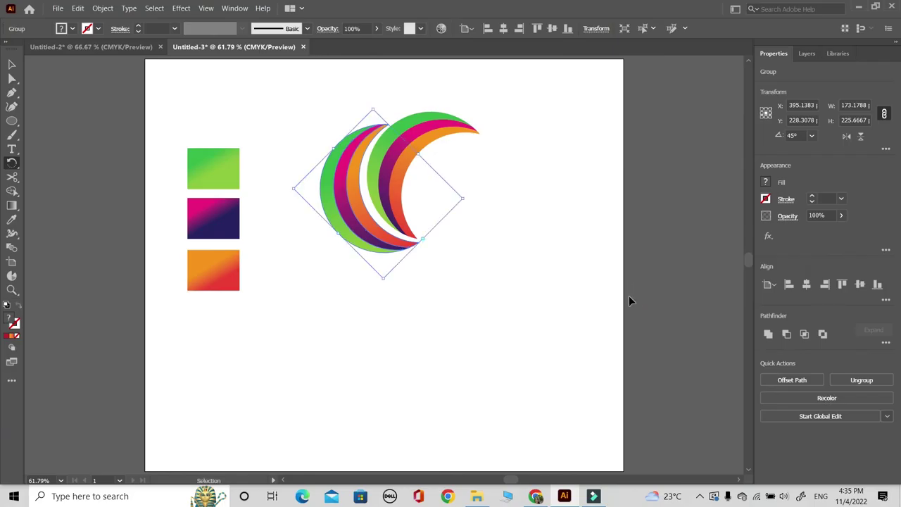
key(ctrl+d)
key(ctrl+d)
key(ctrl+d)
key(ctrl+d)
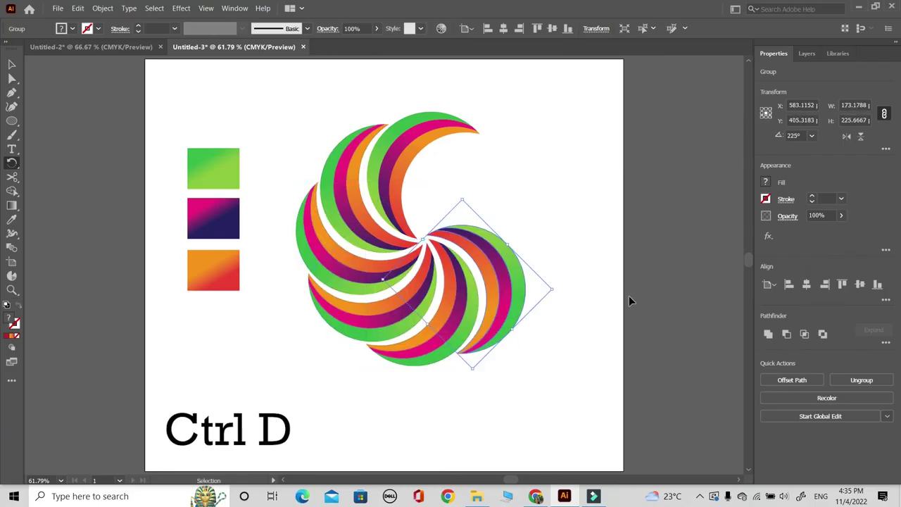
key(ctrl+d)
key(ctrl+d)
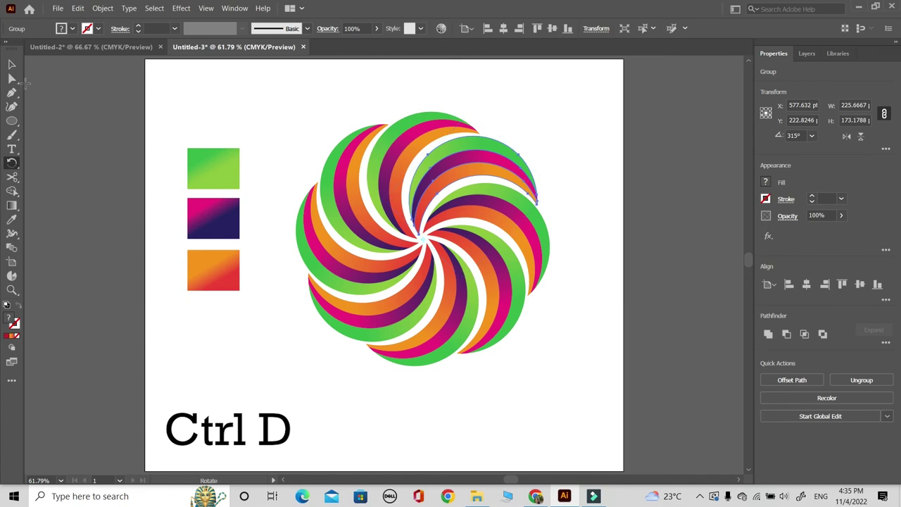
Step: Select the three gradient sample squares
click(11, 64)
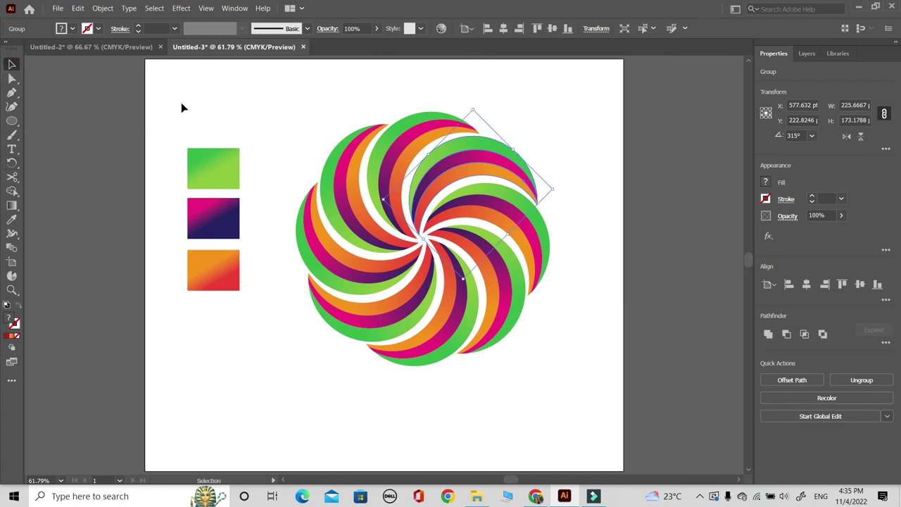
click(289, 112)
drag(251, 136, 202, 314)
Step: Delete the sample squares, then move the whole swirl down-left to the artboard centre
key(Delete)
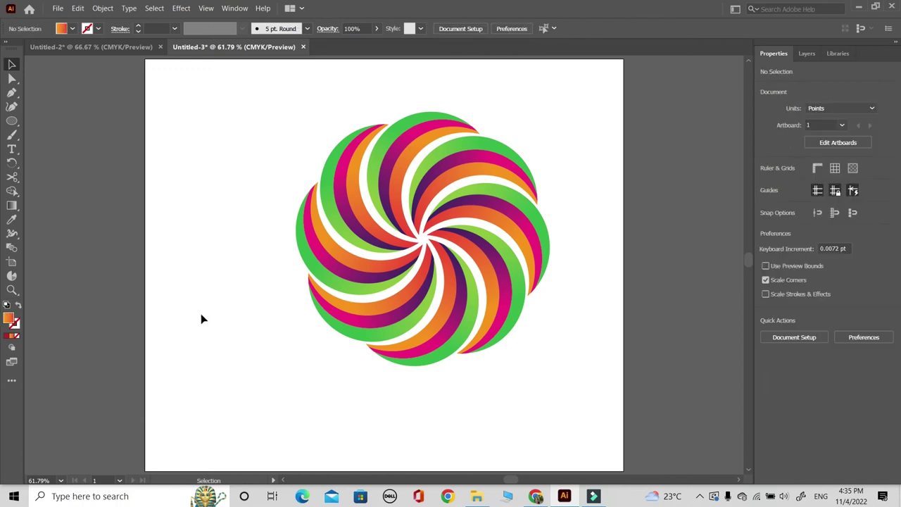
key(ctrl+minus)
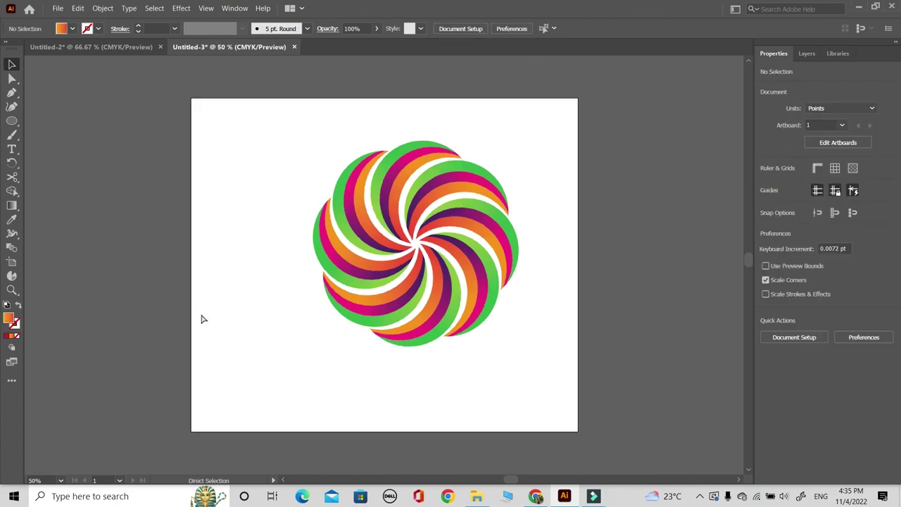
drag(259, 108, 568, 370)
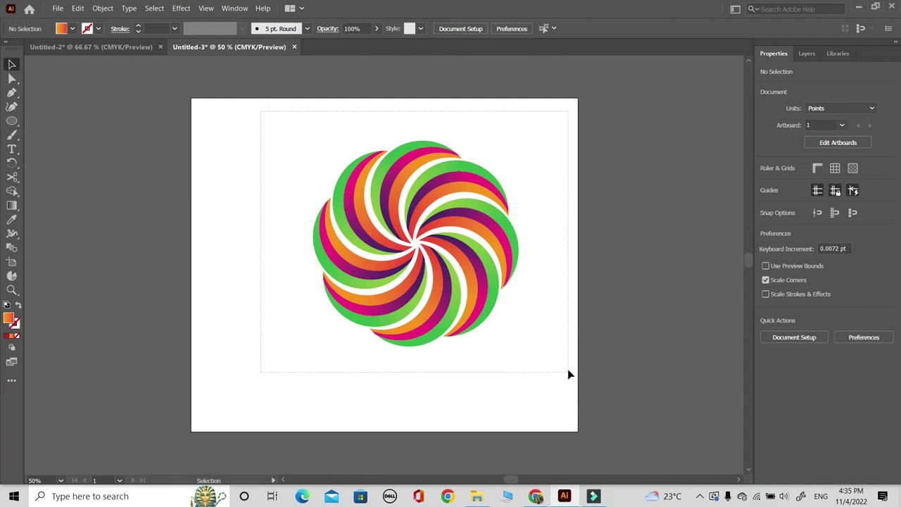
drag(441, 262, 410, 285)
click(486, 385)
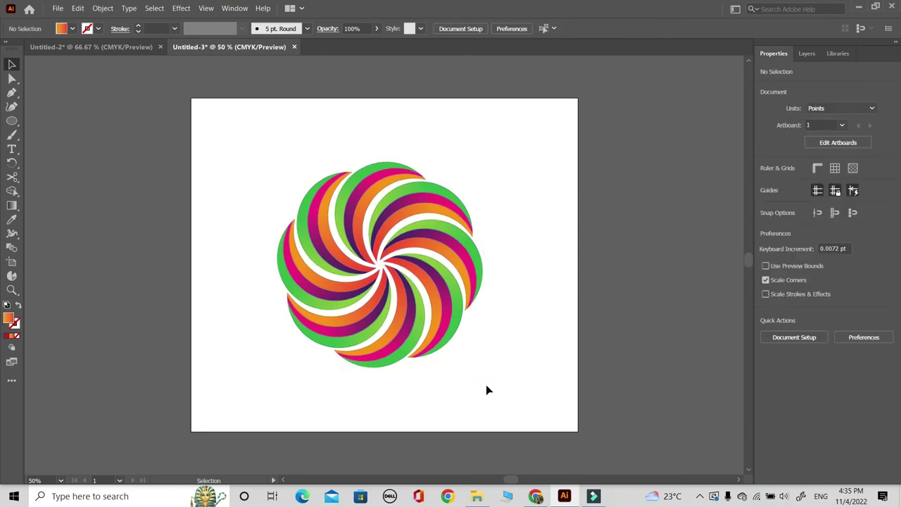